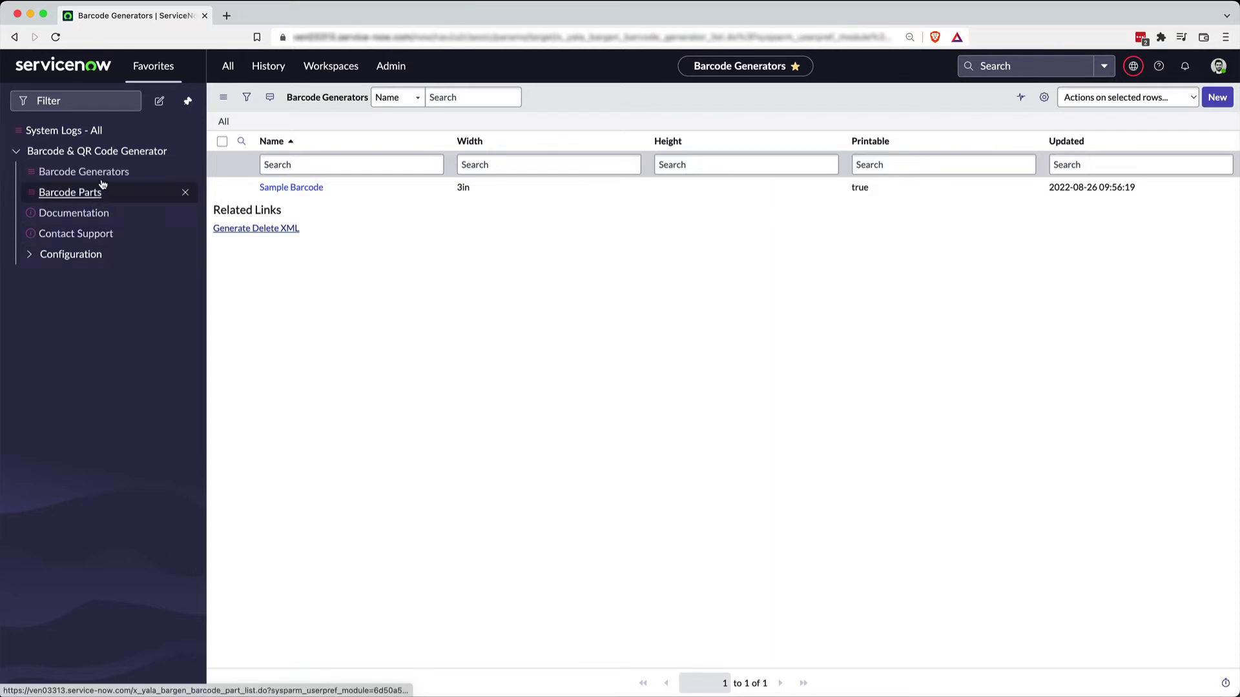
Open the Sample Barcode generator and review its label preview and eight barcode parts (orders 100–420).
left_click(301, 189)
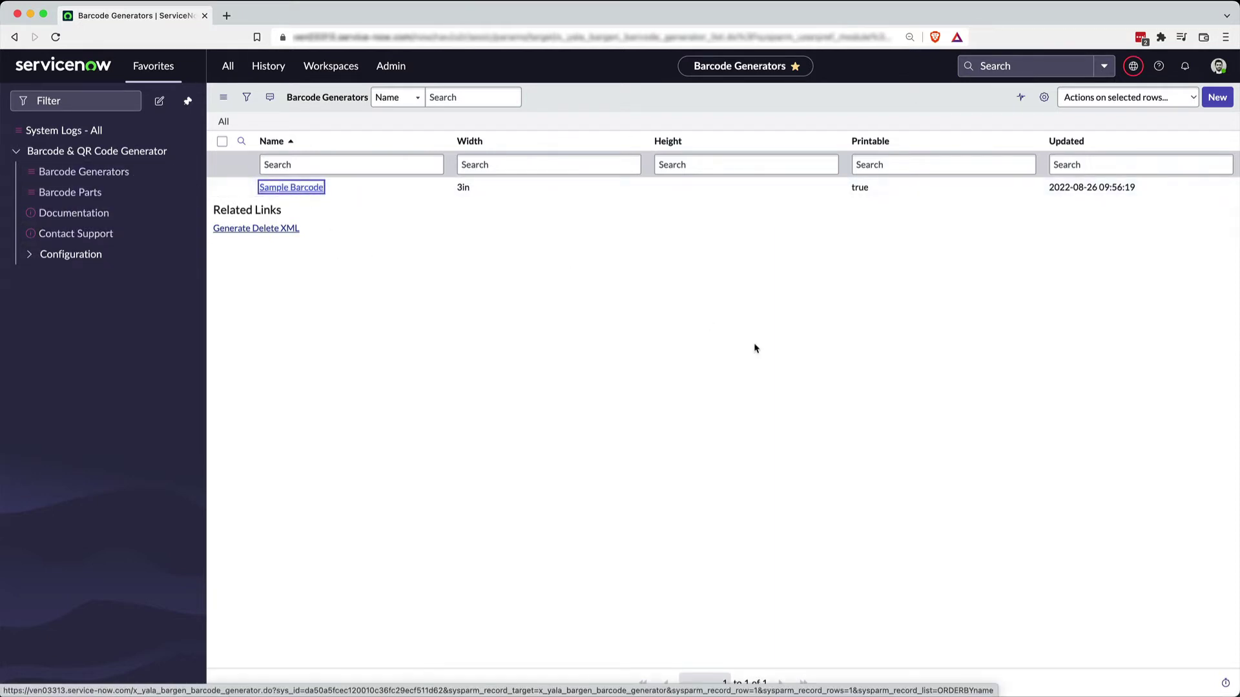
scroll(1187, 387, "down", 5)
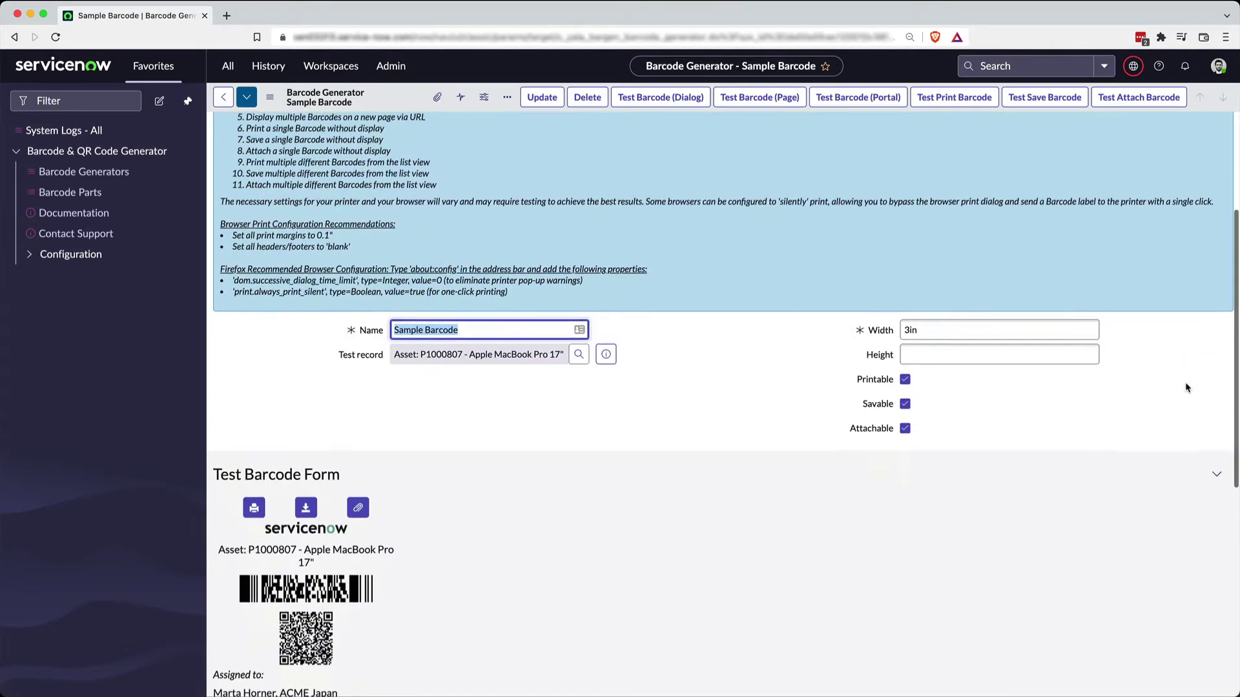
scroll(1187, 387, "up", 1)
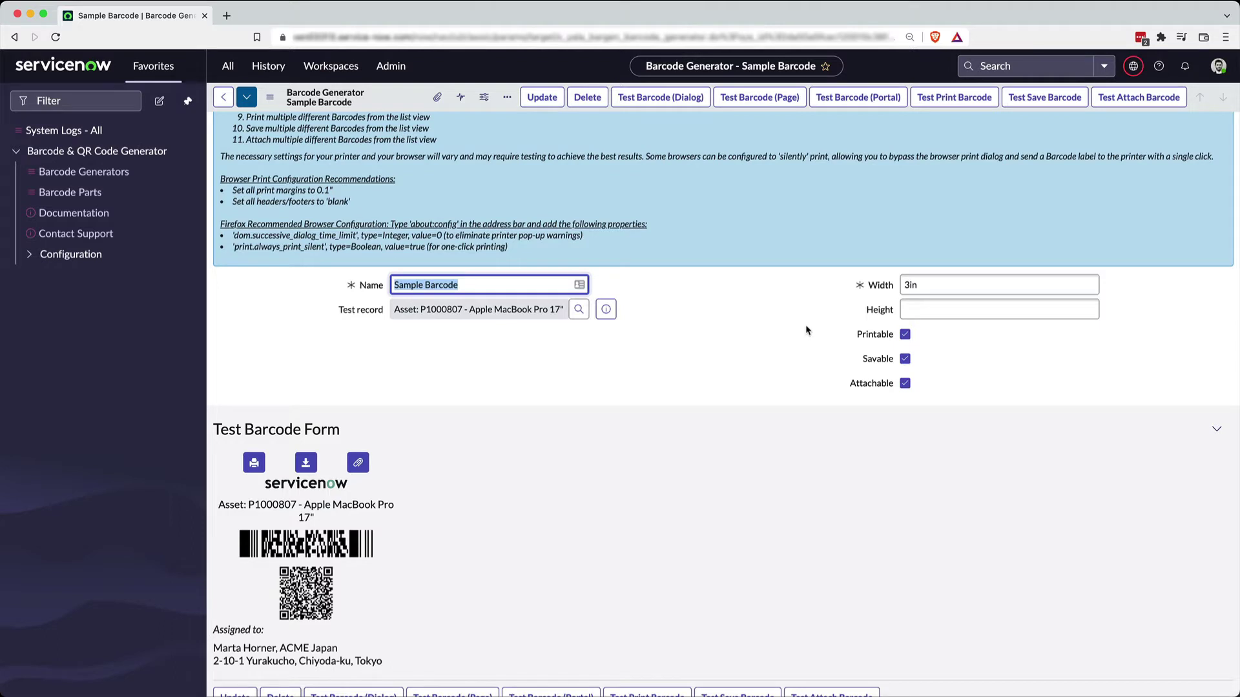
scroll(806, 330, "down", 6)
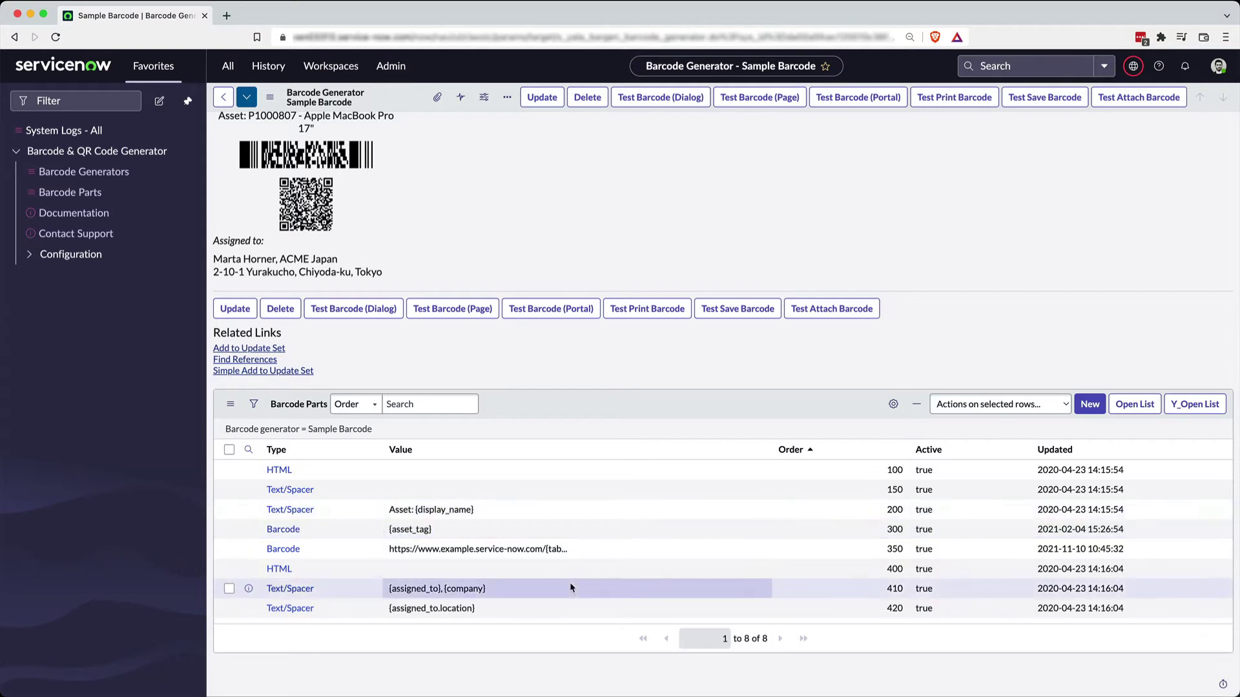
Open the order-350 QR code part, keep Type as Barcode, and try the PDF147 format.
left_click(284, 549)
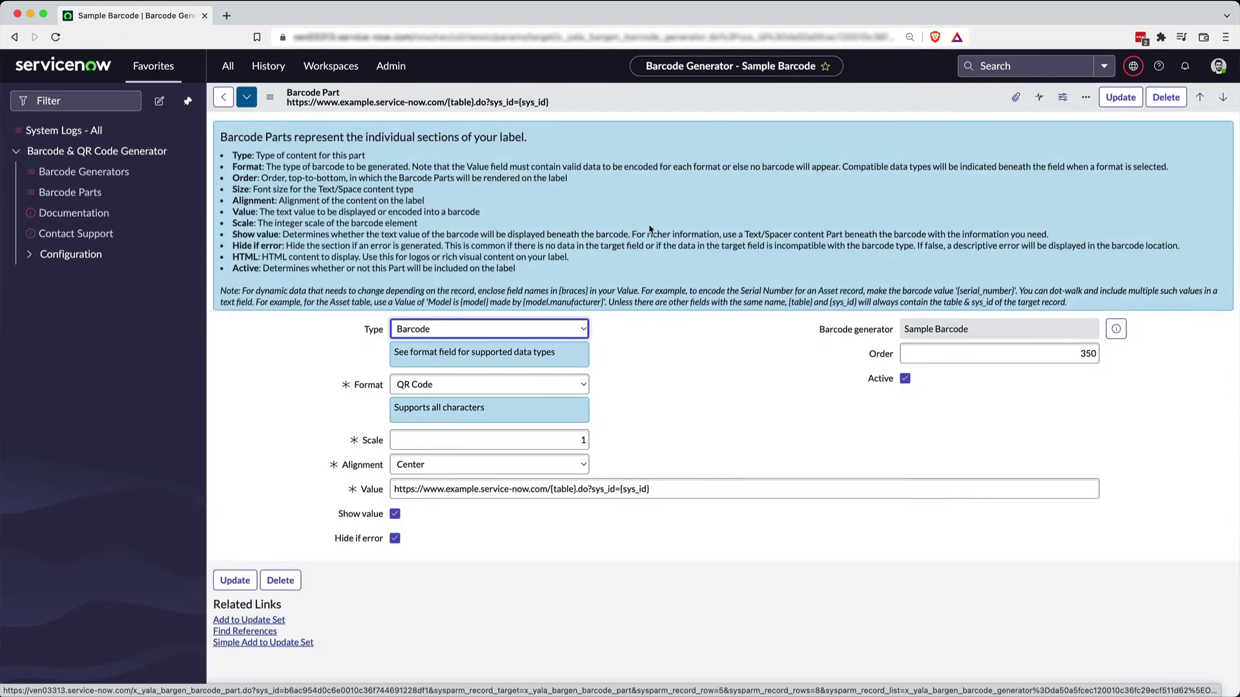
left_click(581, 330)
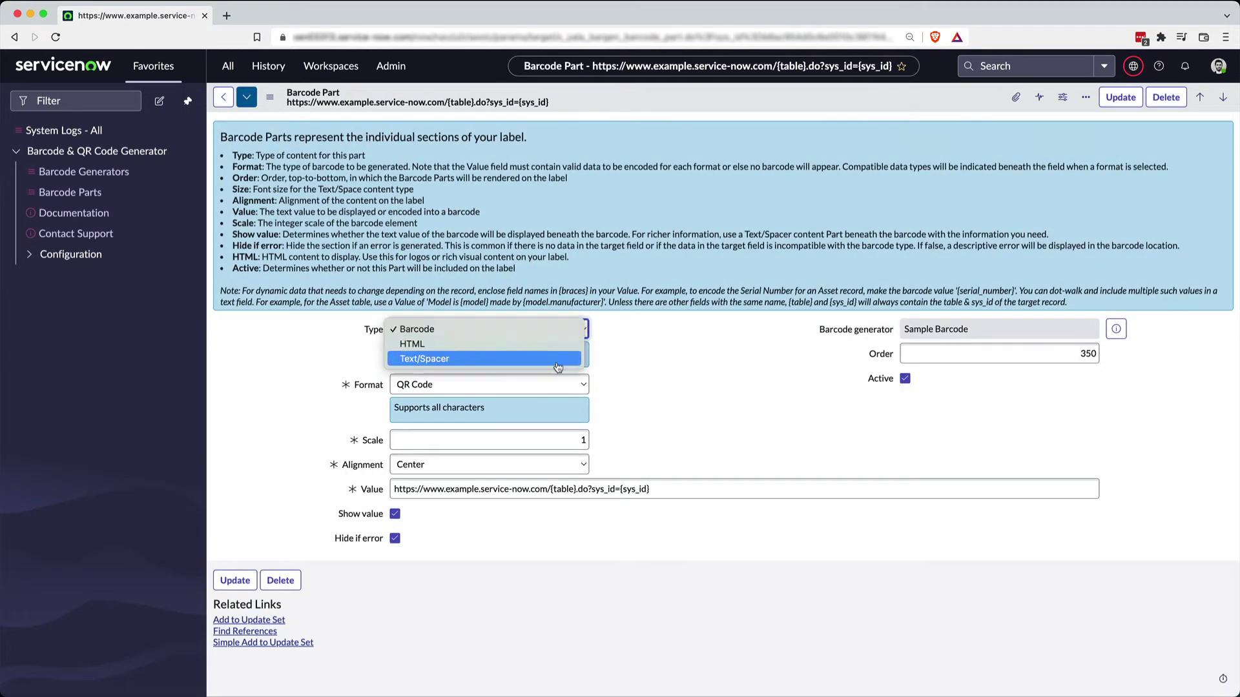
left_click(636, 341)
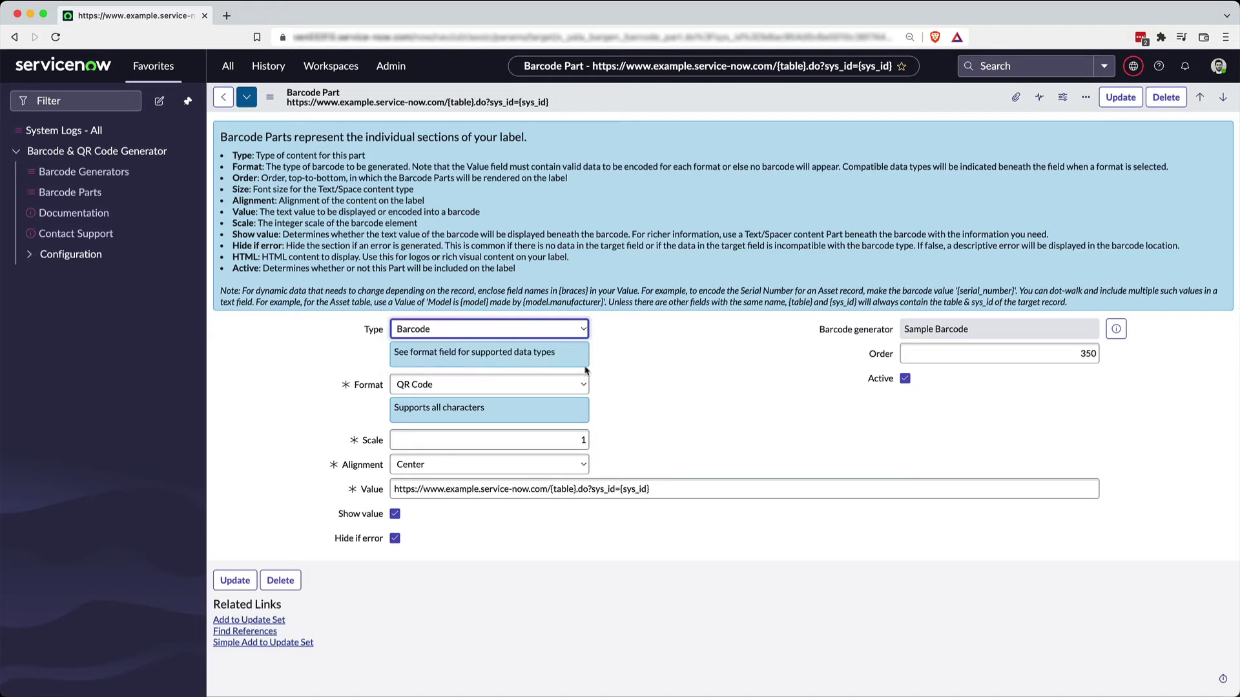
left_click(574, 388)
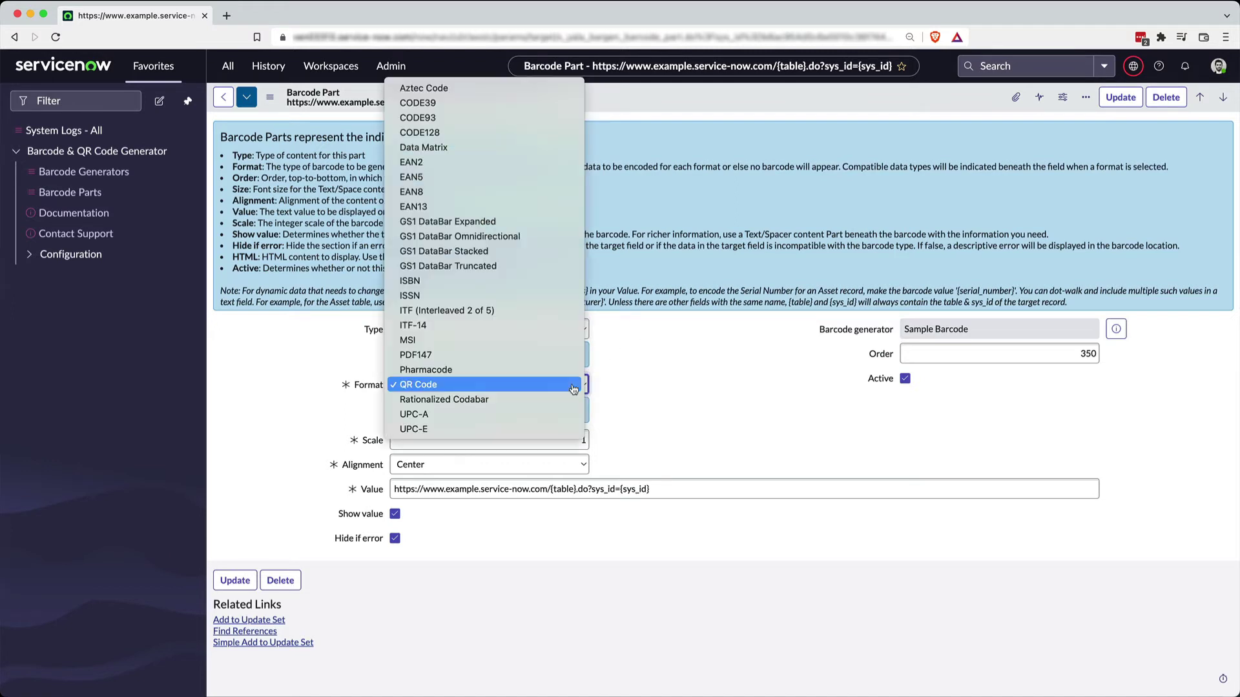
left_click(508, 355)
Try ISSN and GS1 DataBar Truncated formats, restore QR Code, then return to the generator.
left_click(485, 385)
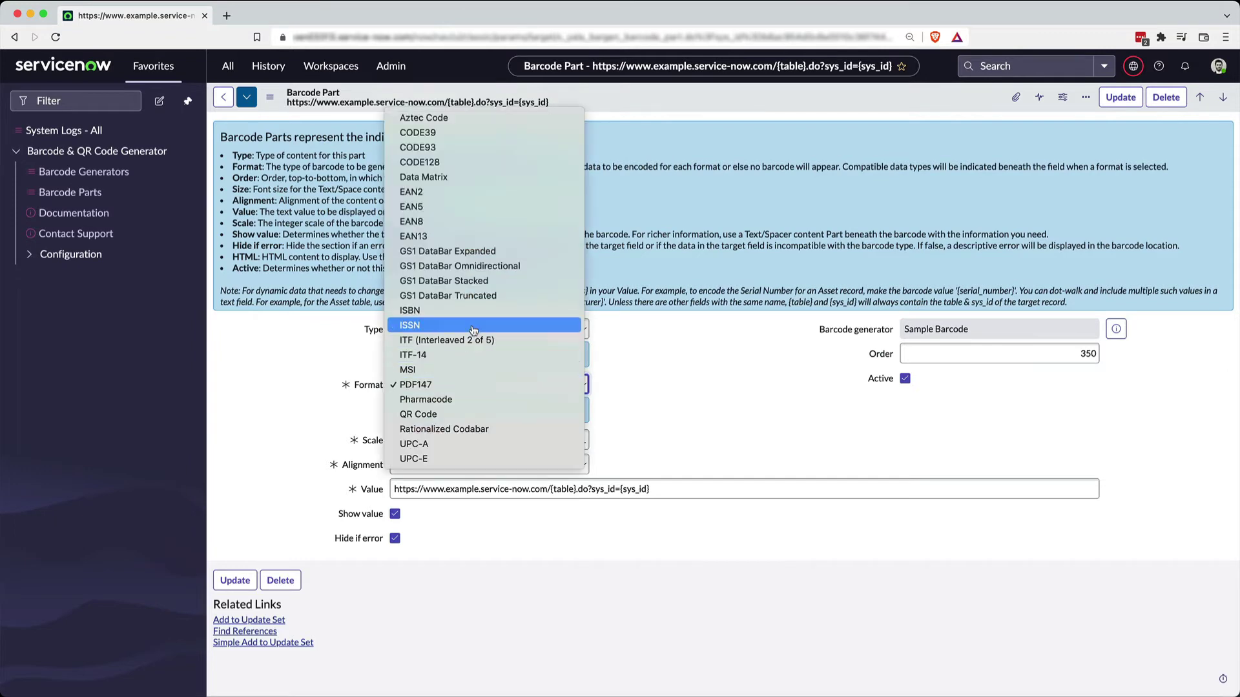
left_click(473, 328)
left_click(465, 386)
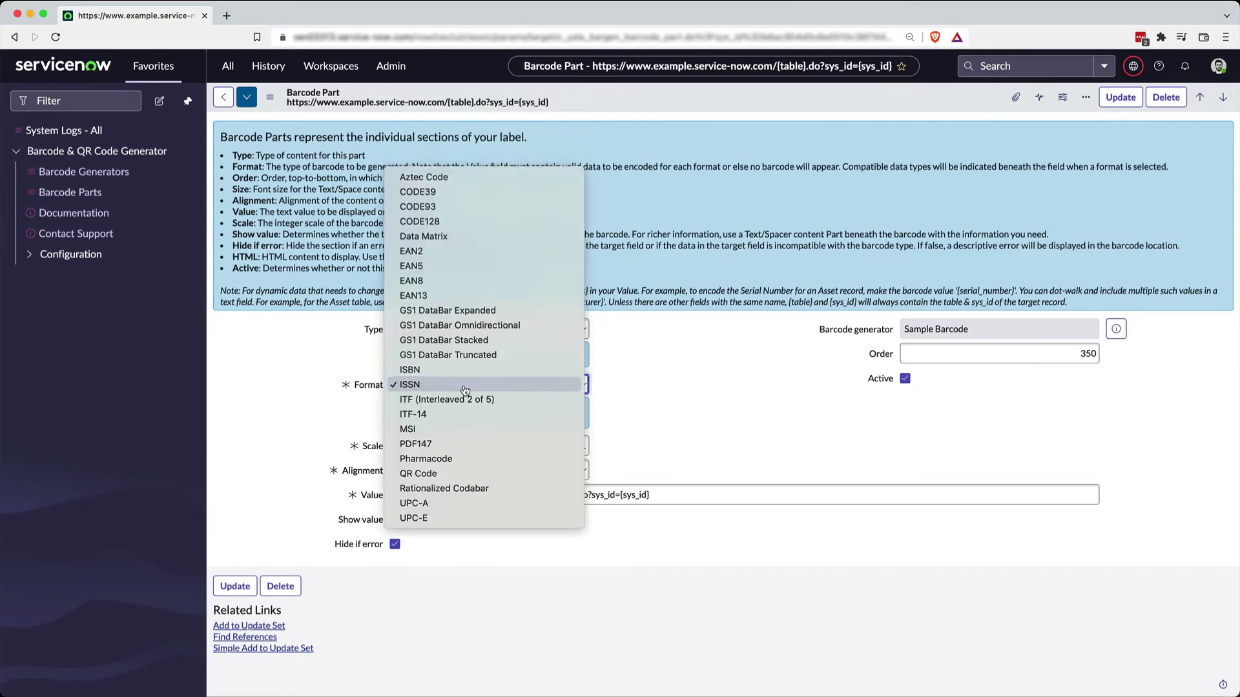
key("Up")
key("Up")
key("Return")
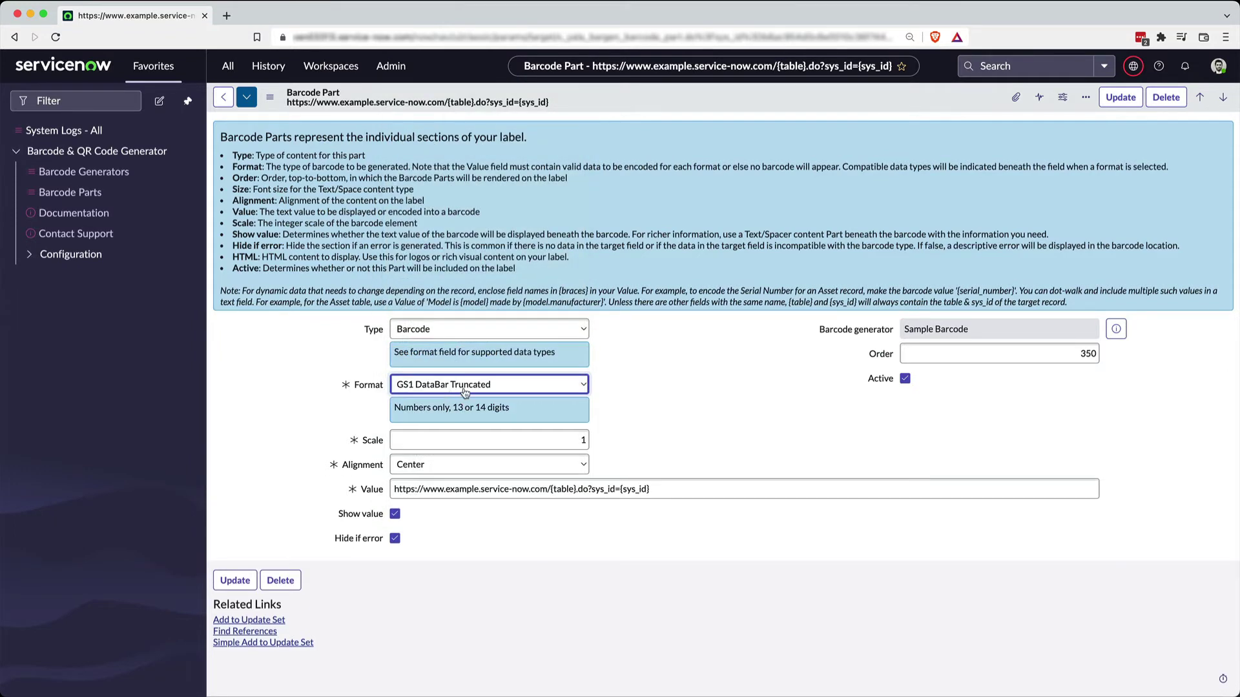
left_click(465, 388)
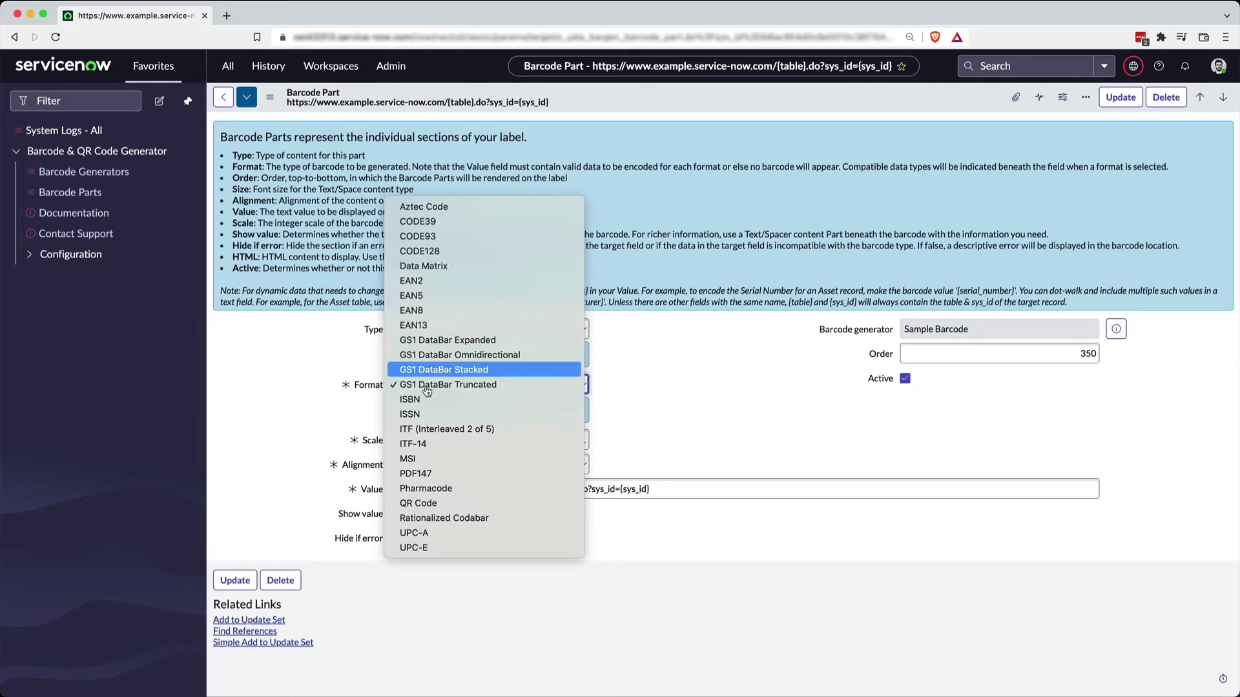
left_click(424, 504)
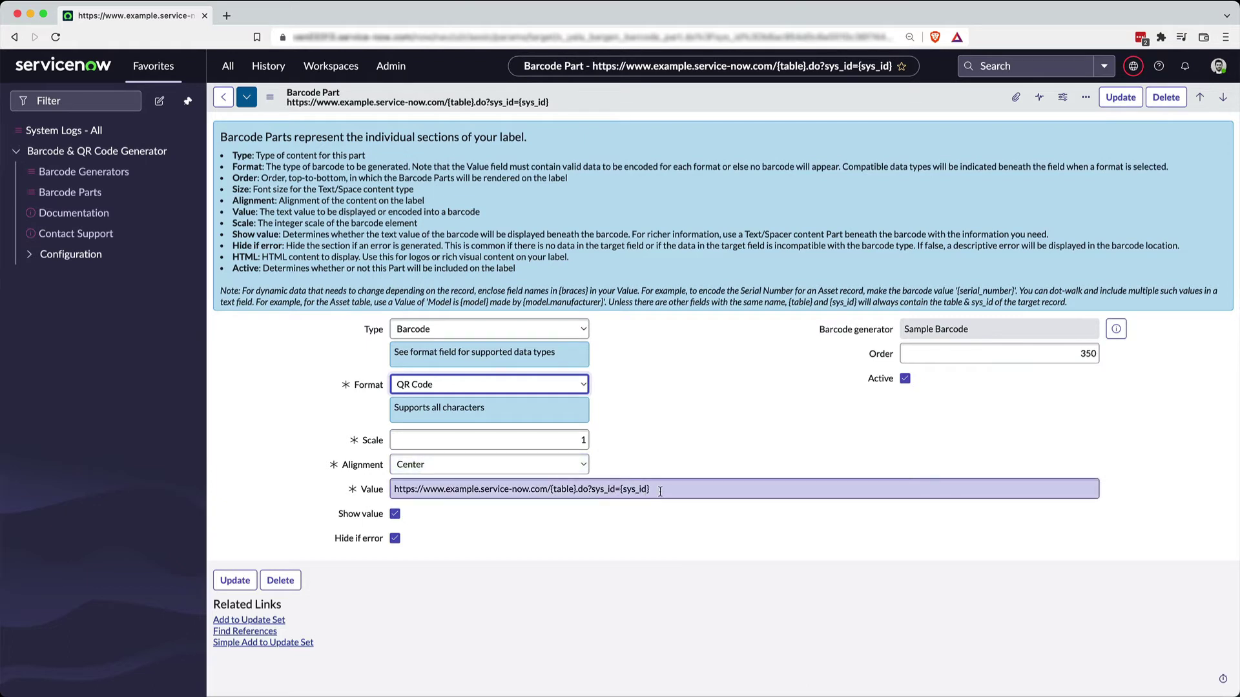
left_click_drag(650, 490, 622, 490)
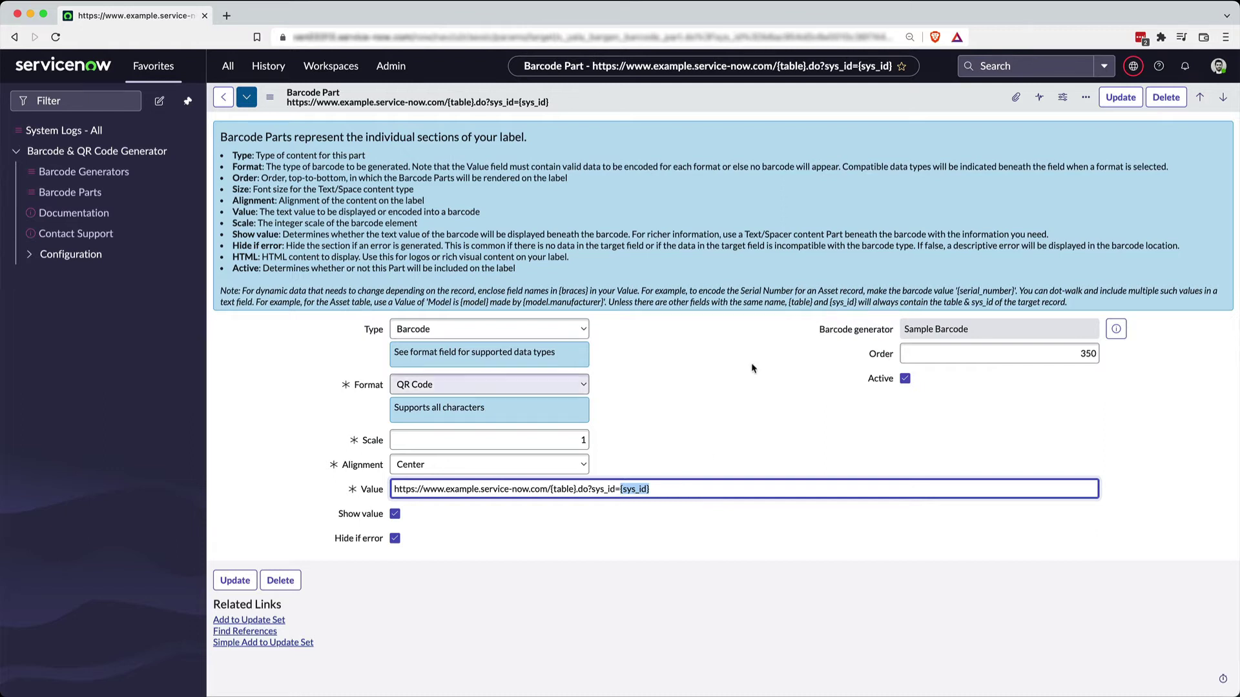
left_click(15, 38)
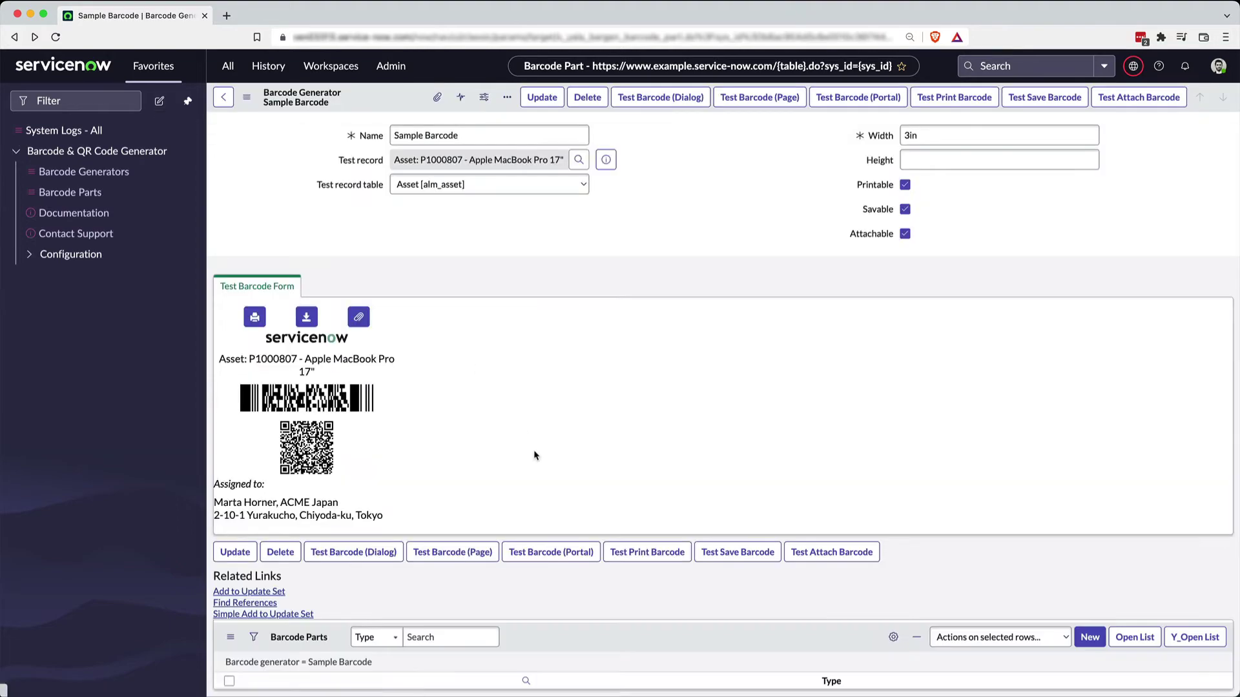
scroll(730, 490, "down", 3)
scroll(728, 410, "up", 3)
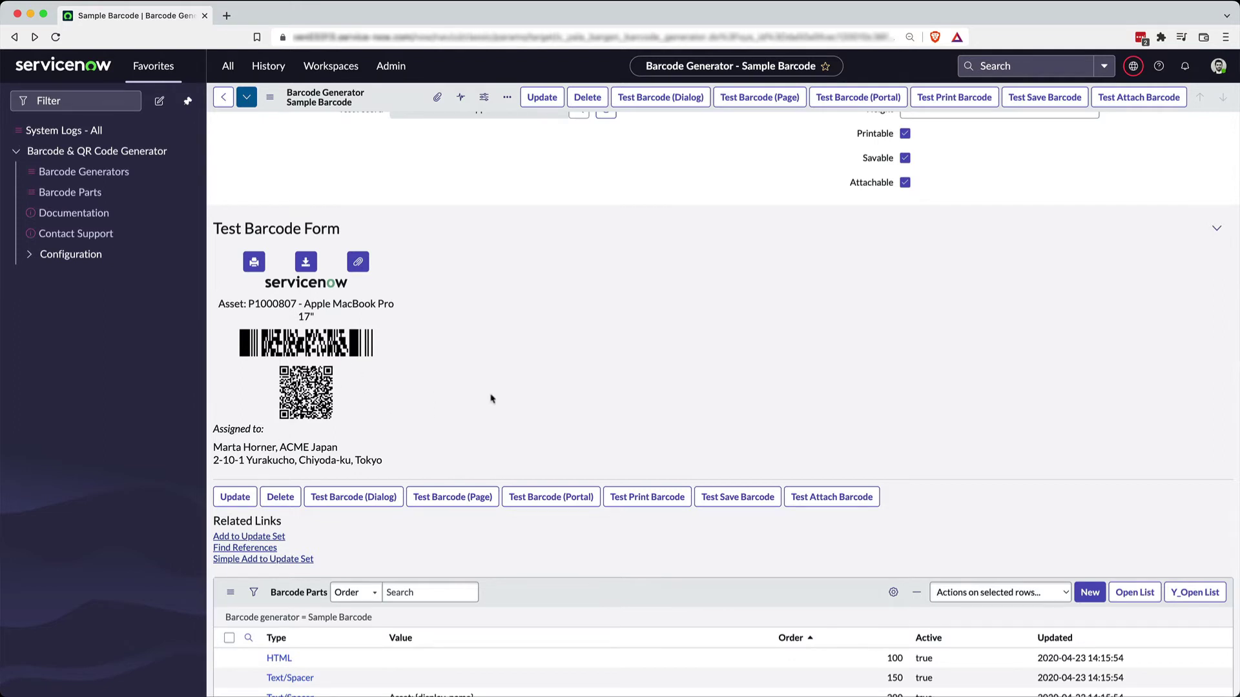
scroll(412, 397, "up", 2)
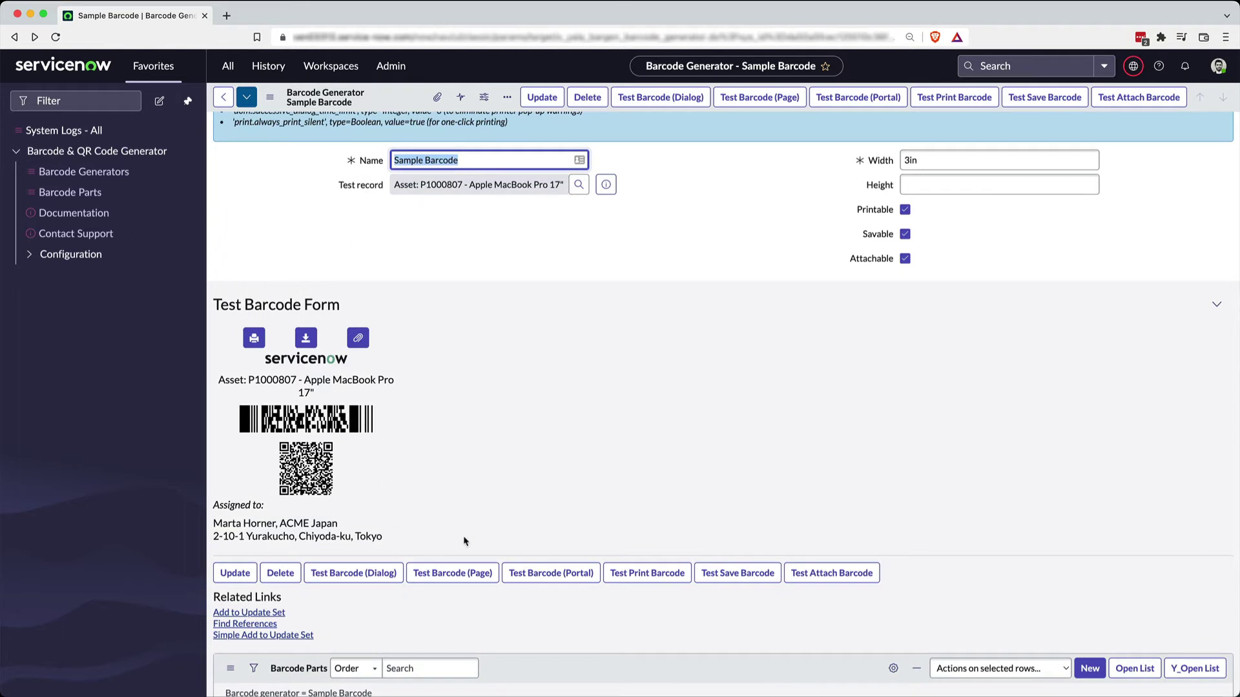
left_click(699, 364)
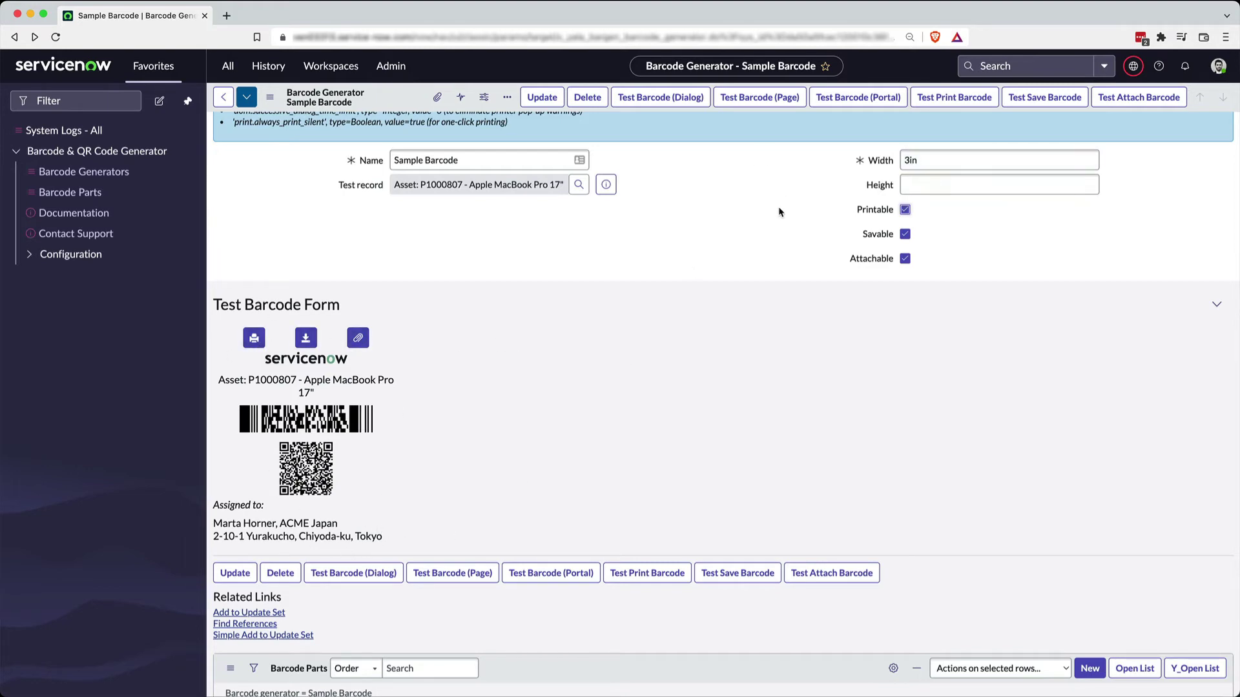
scroll(775, 207, "up", 5)
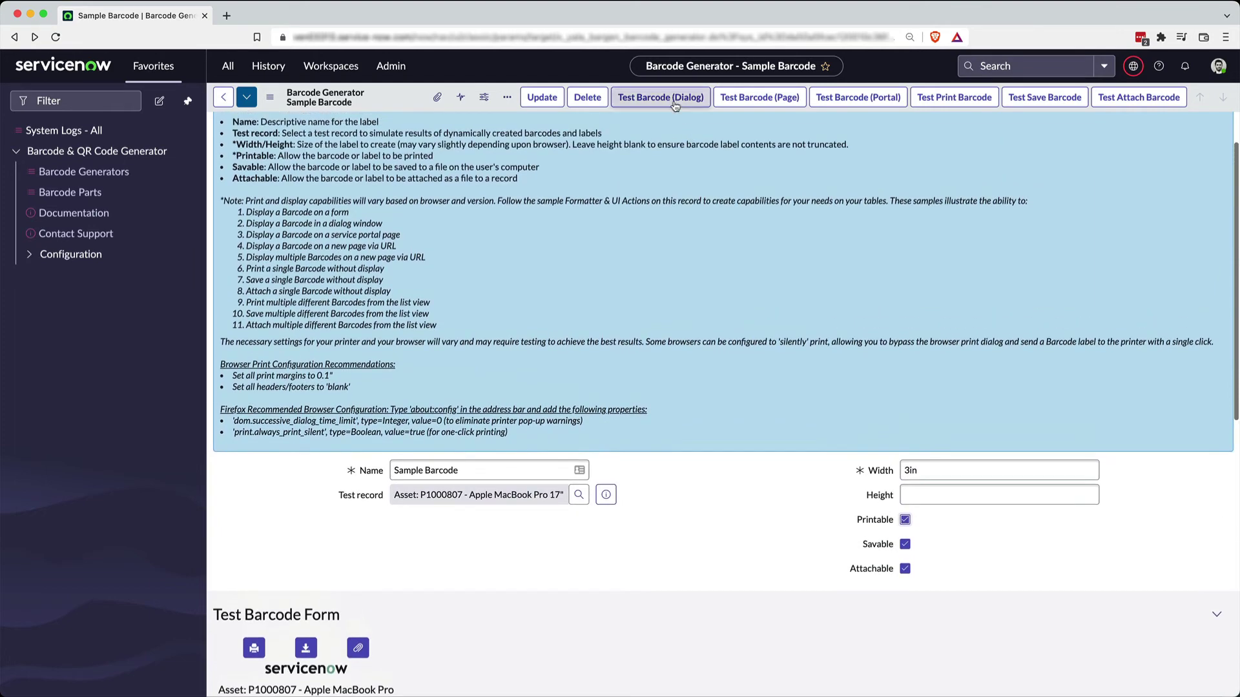
left_click(660, 97)
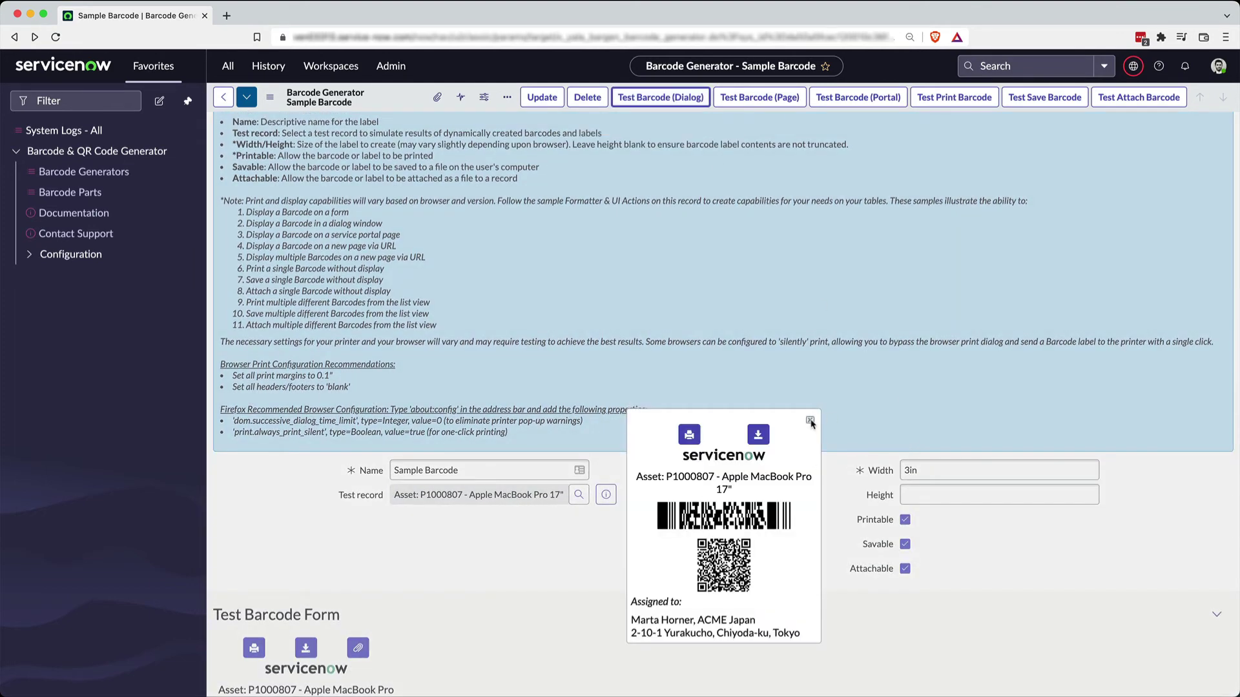
left_click(810, 420)
left_click(760, 94)
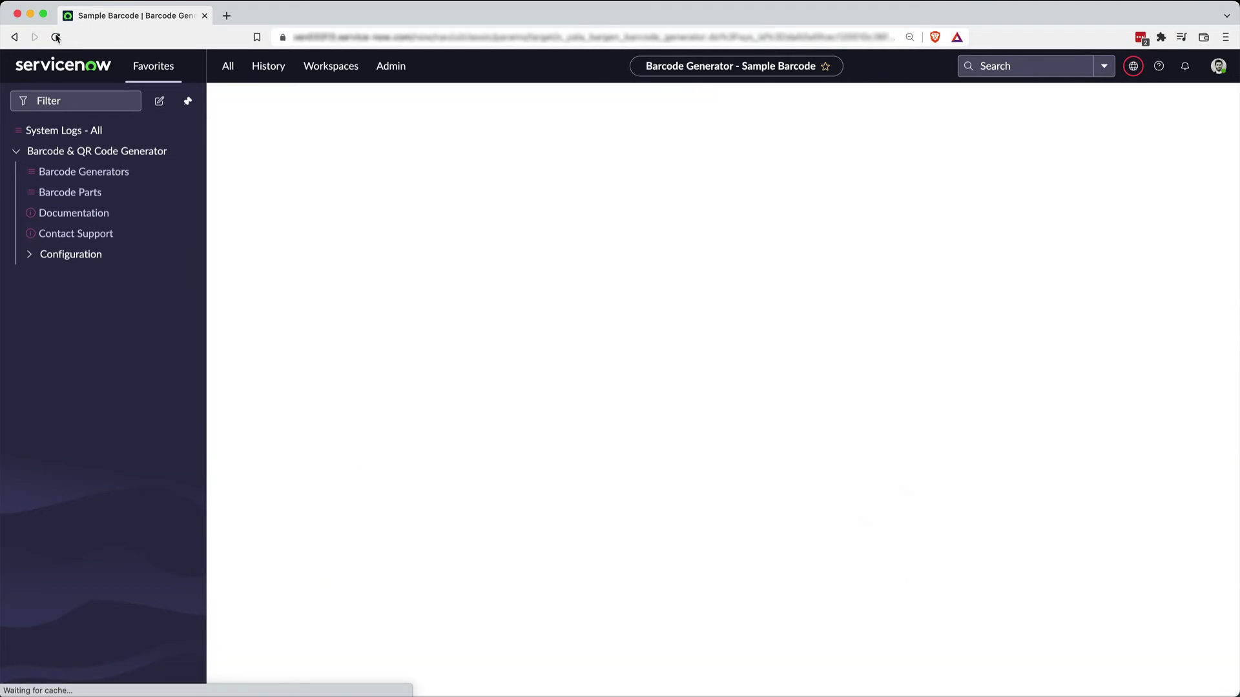
left_click(14, 39)
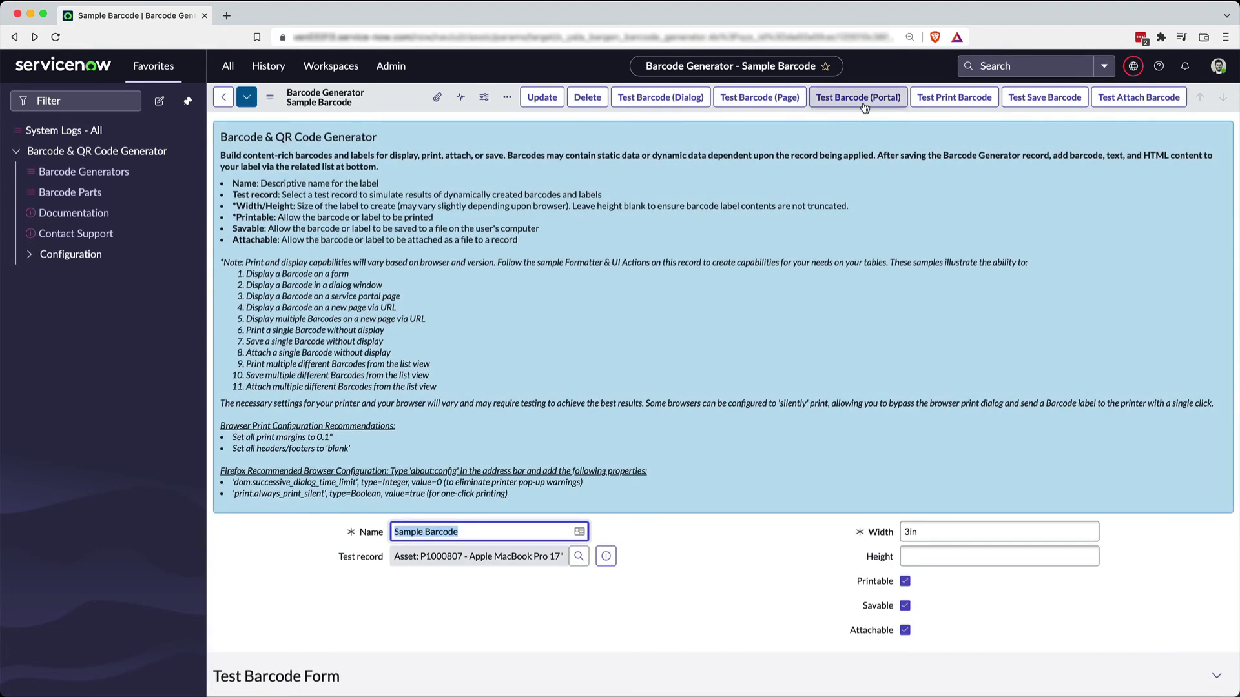
left_click(864, 103)
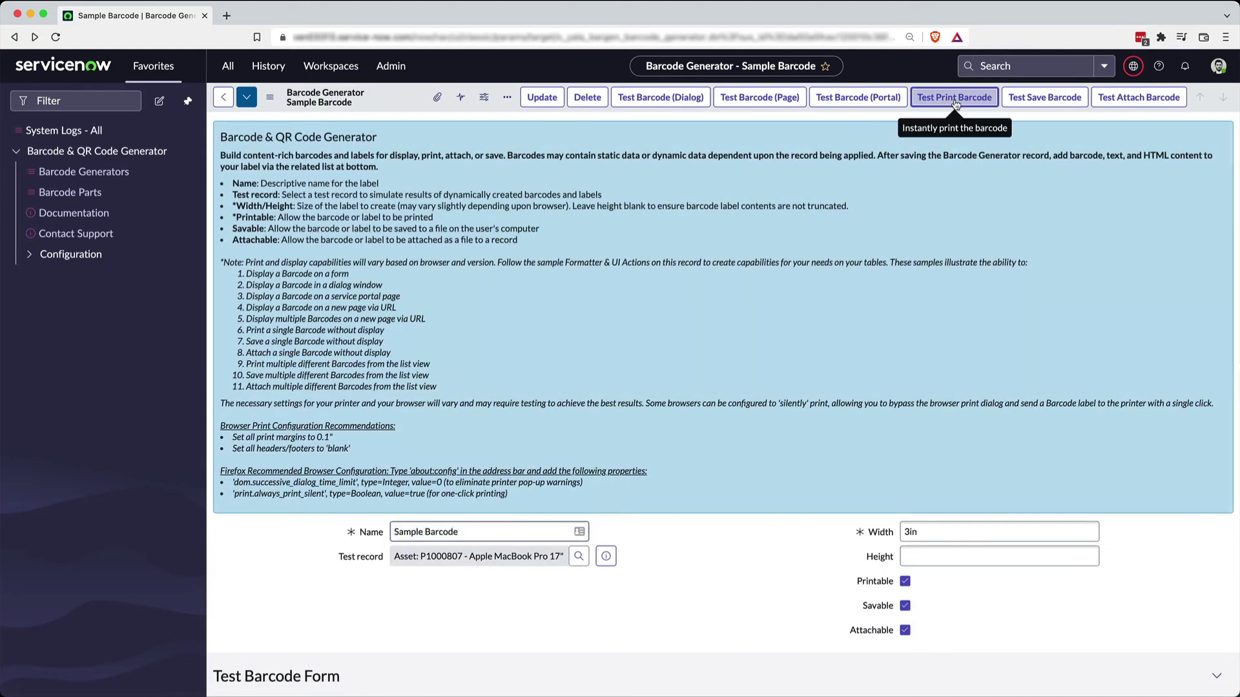
Test-print the P1000807 barcode label, then cancel the print dialog.
left_click(955, 98)
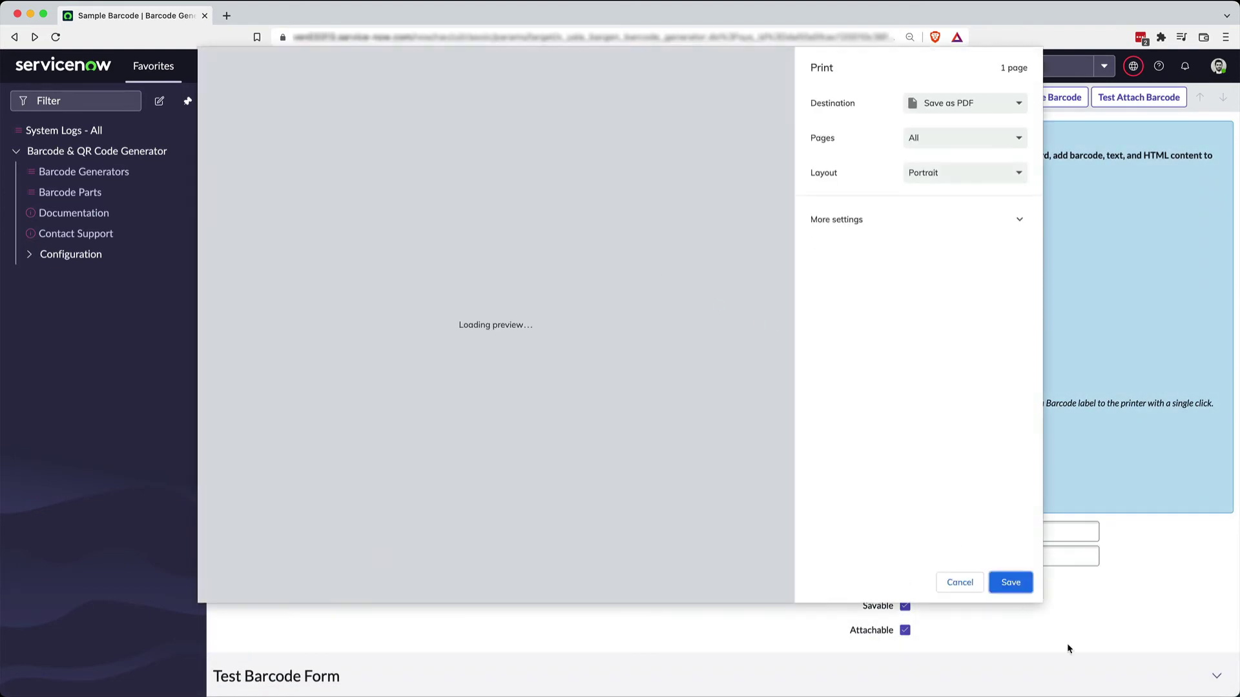
left_click(959, 584)
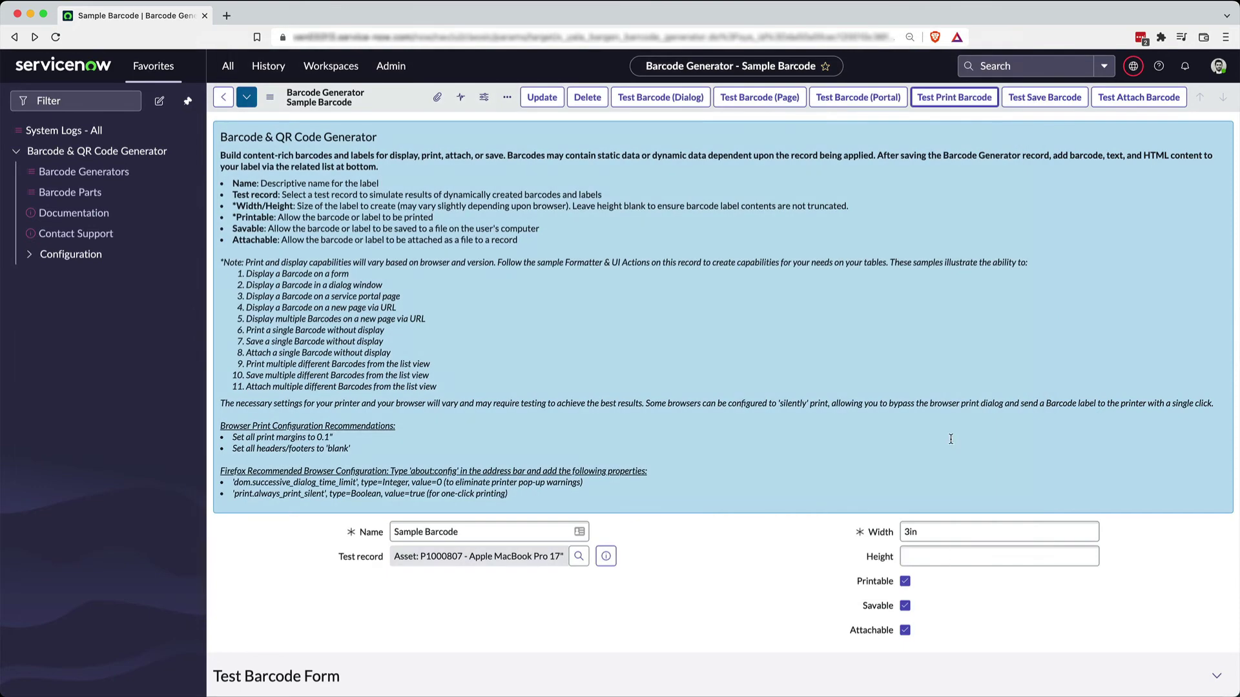
left_click(1038, 205)
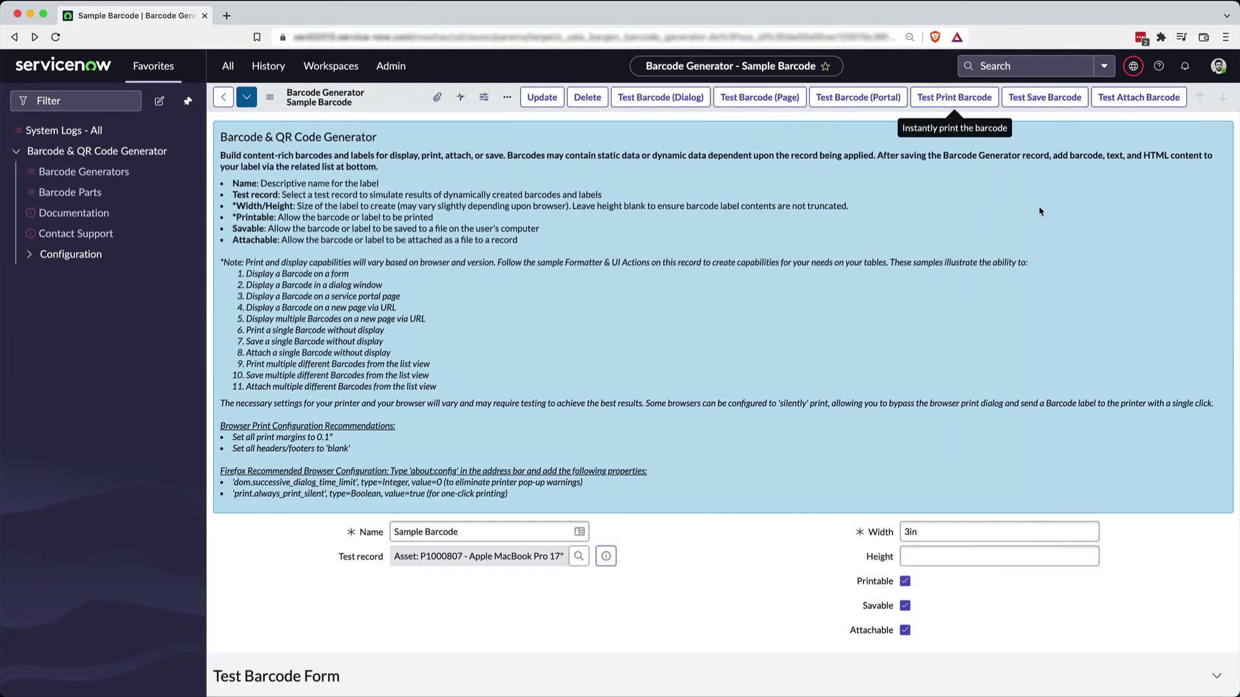
Save the SampleBarcode_P1000807 label to the Desktop and attach it to the record.
left_click(1046, 98)
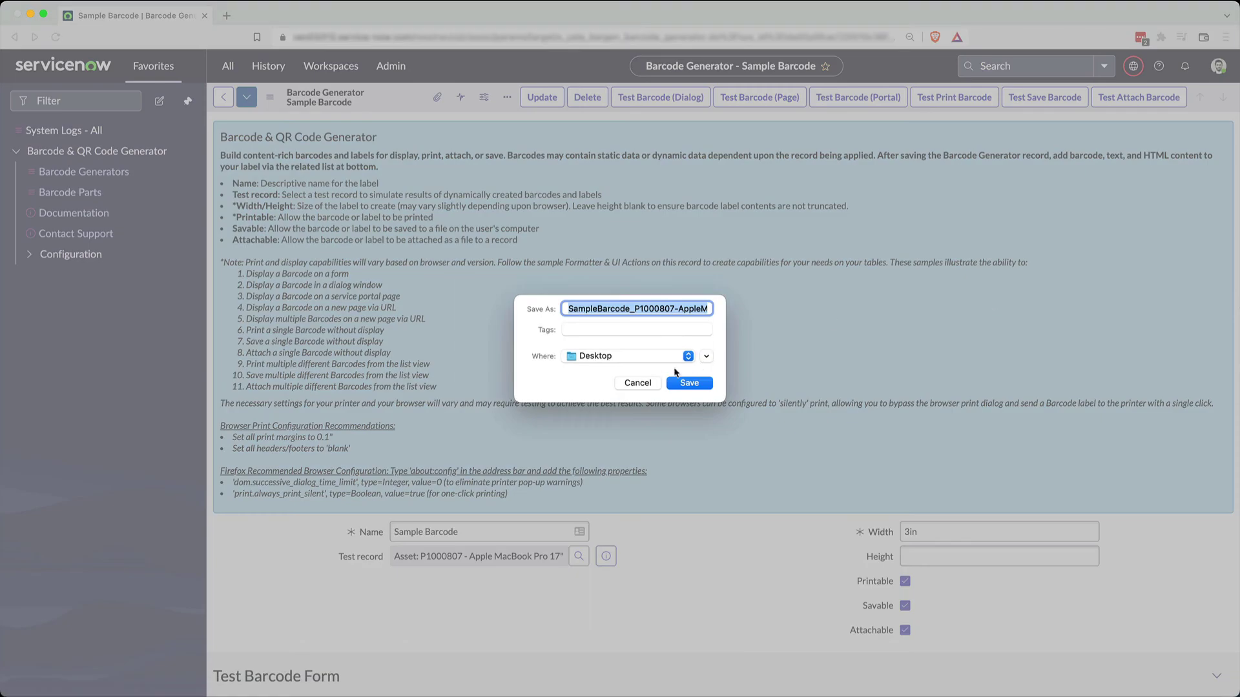
left_click(656, 383)
left_click(1138, 96)
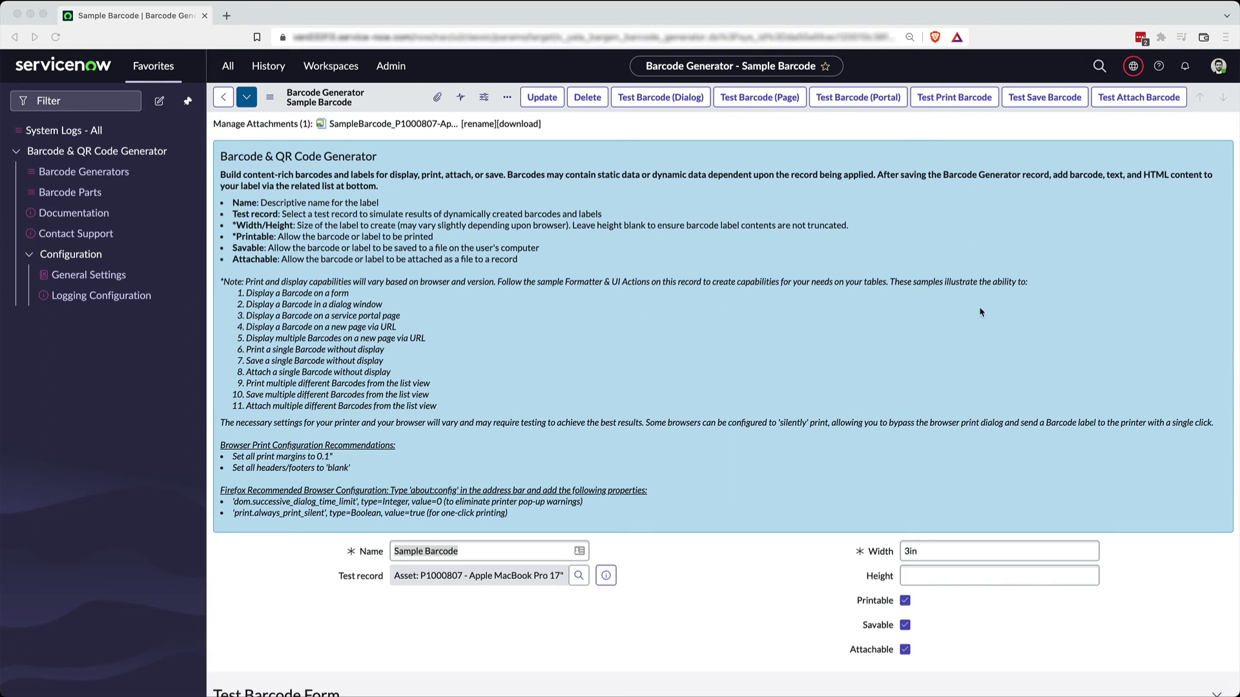
Inspect the Test Print Barcode UI action's printBarcode() script and current.printable == true condition, then go back.
scroll(980, 313, "down", 10)
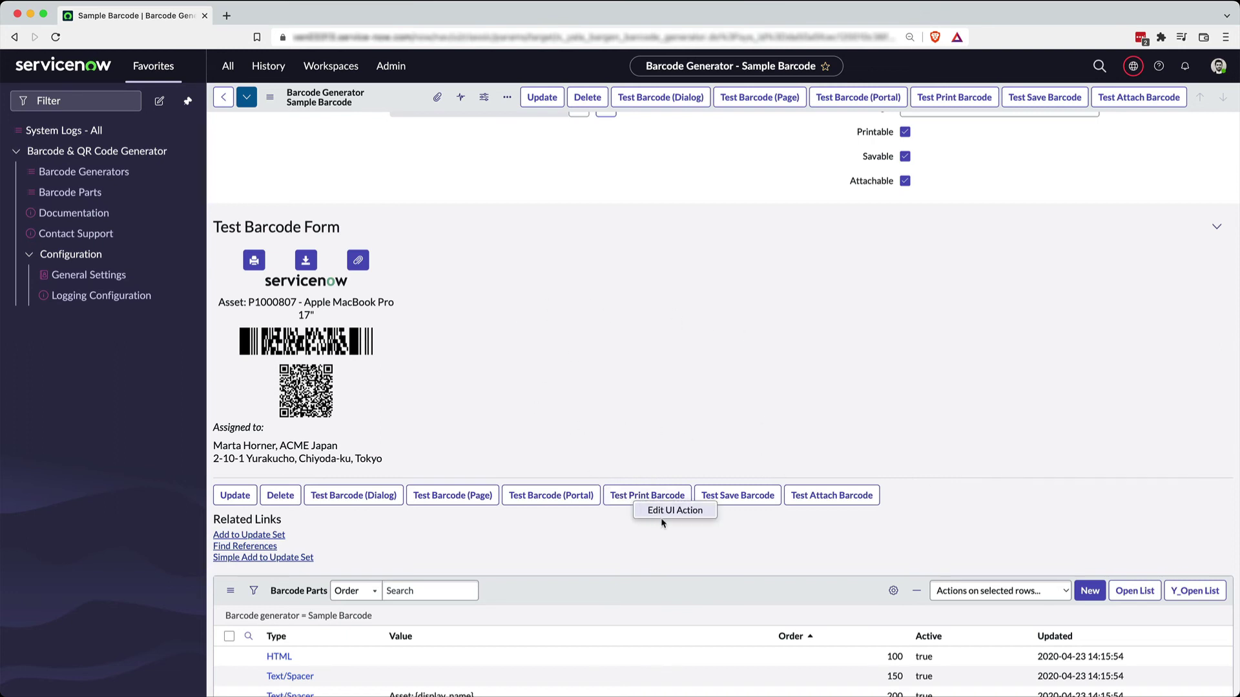
left_click(664, 502)
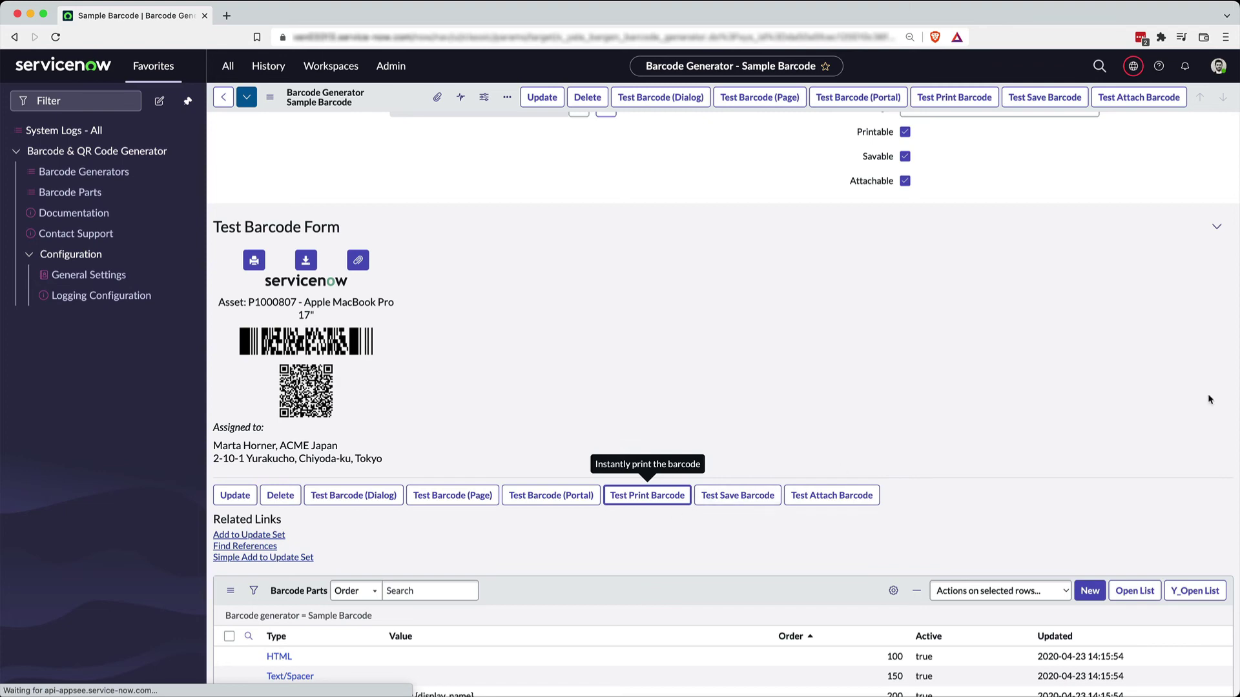
scroll(893, 305, "down", 6)
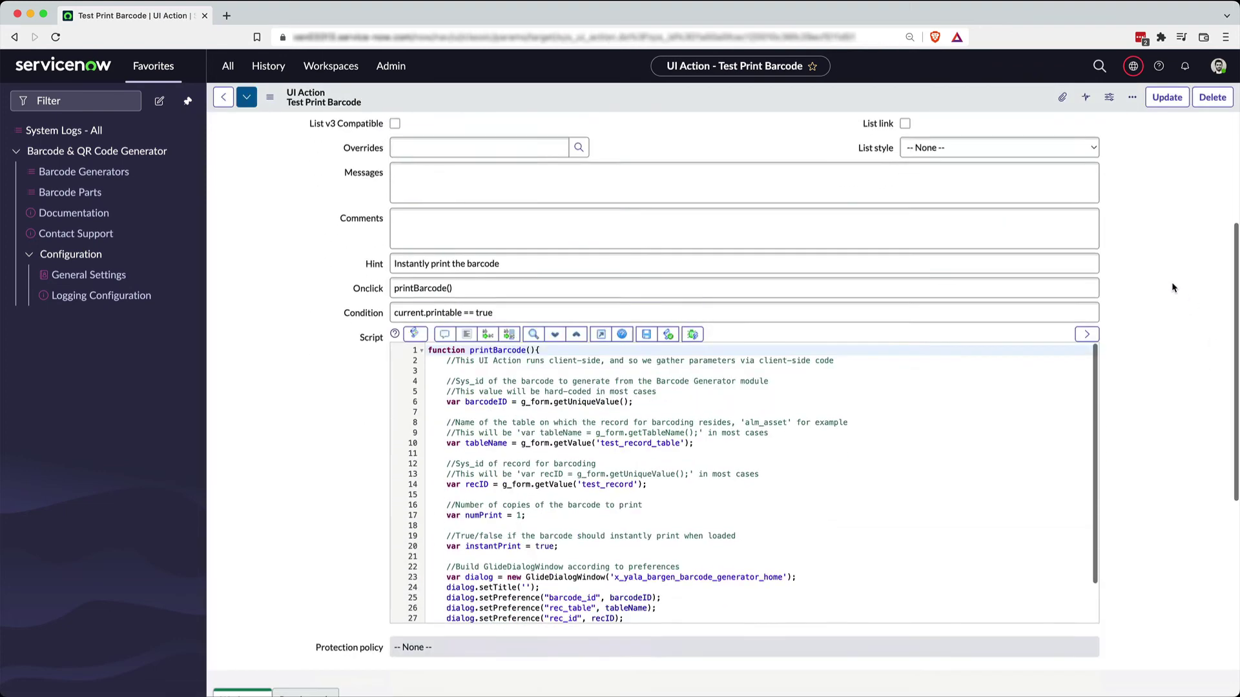
scroll(893, 305, "up", 1)
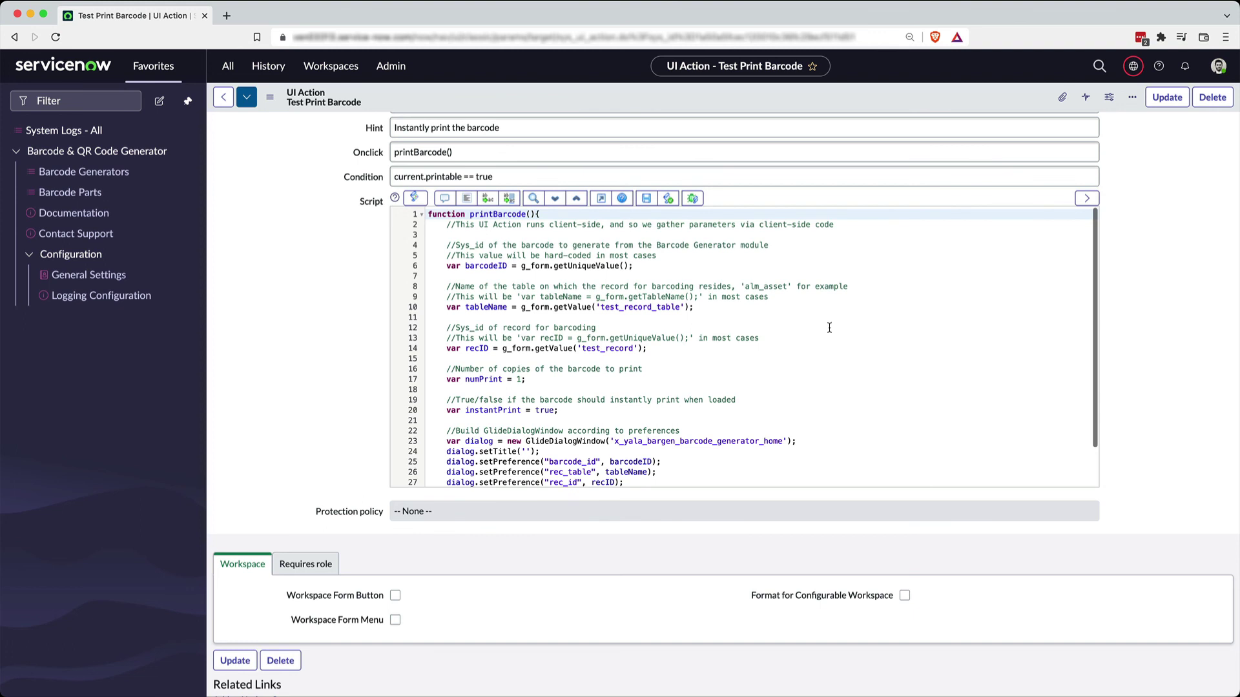
left_click(15, 37)
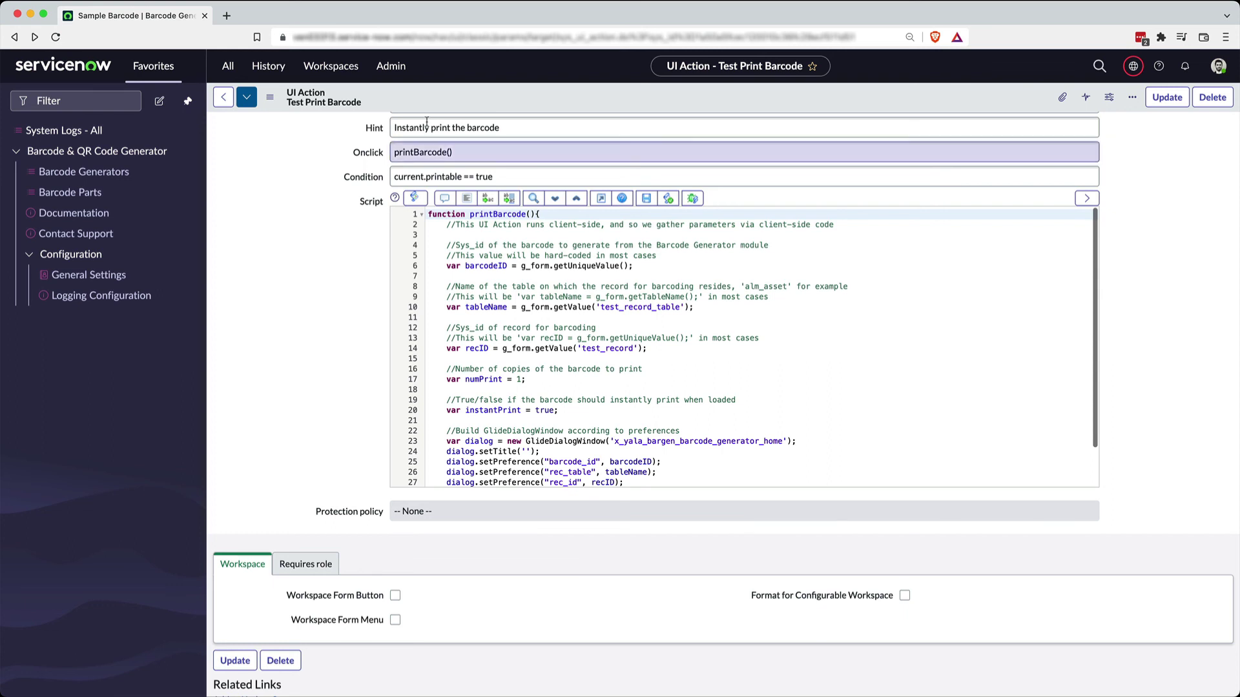
Reopen the Sample Barcode record from the Barcode Generators list in the navigator.
left_click(88, 170)
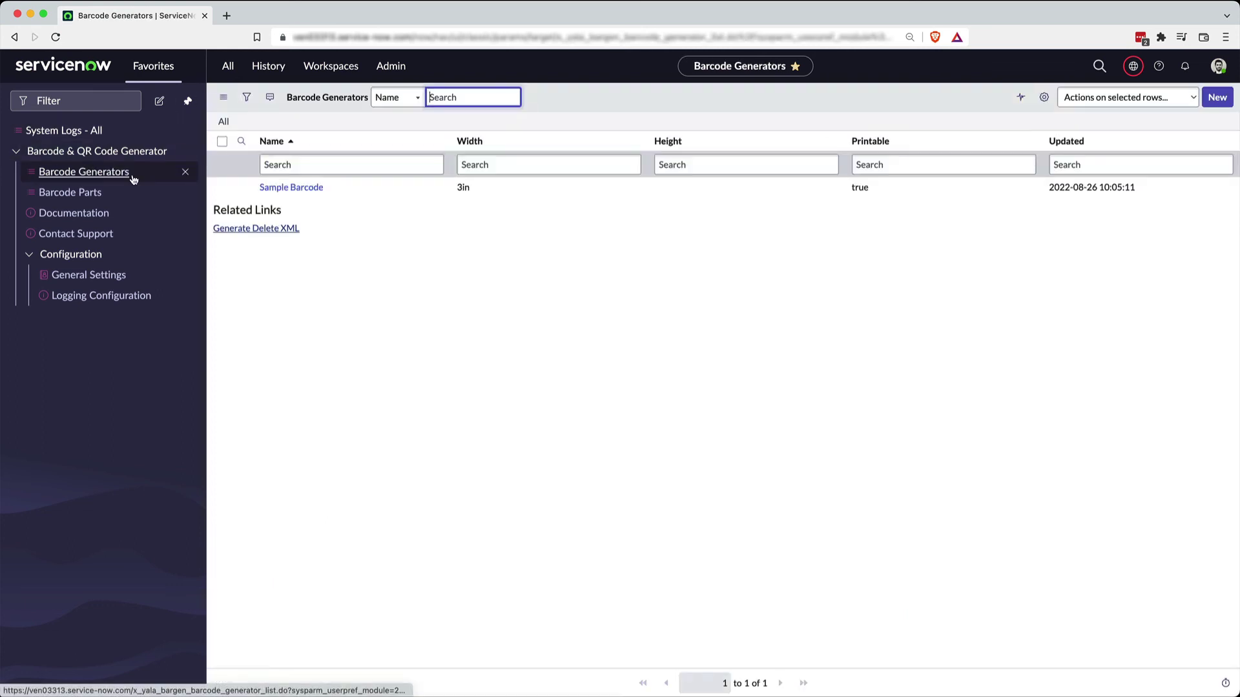
left_click(303, 190)
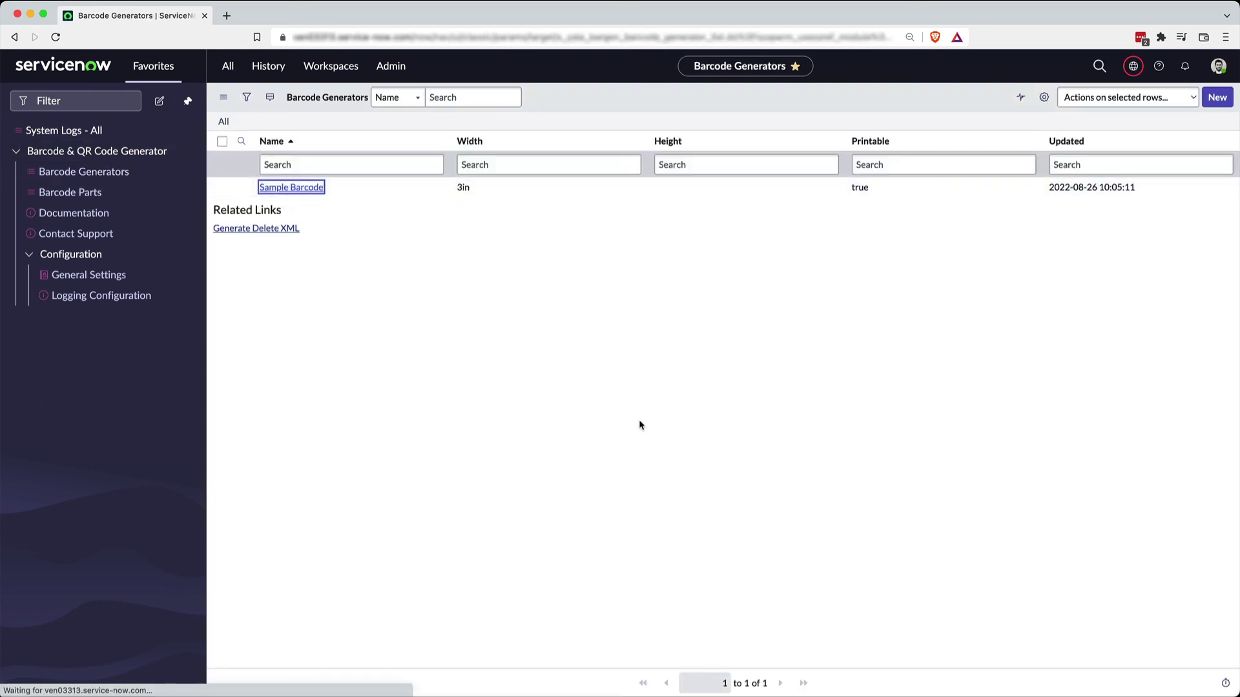